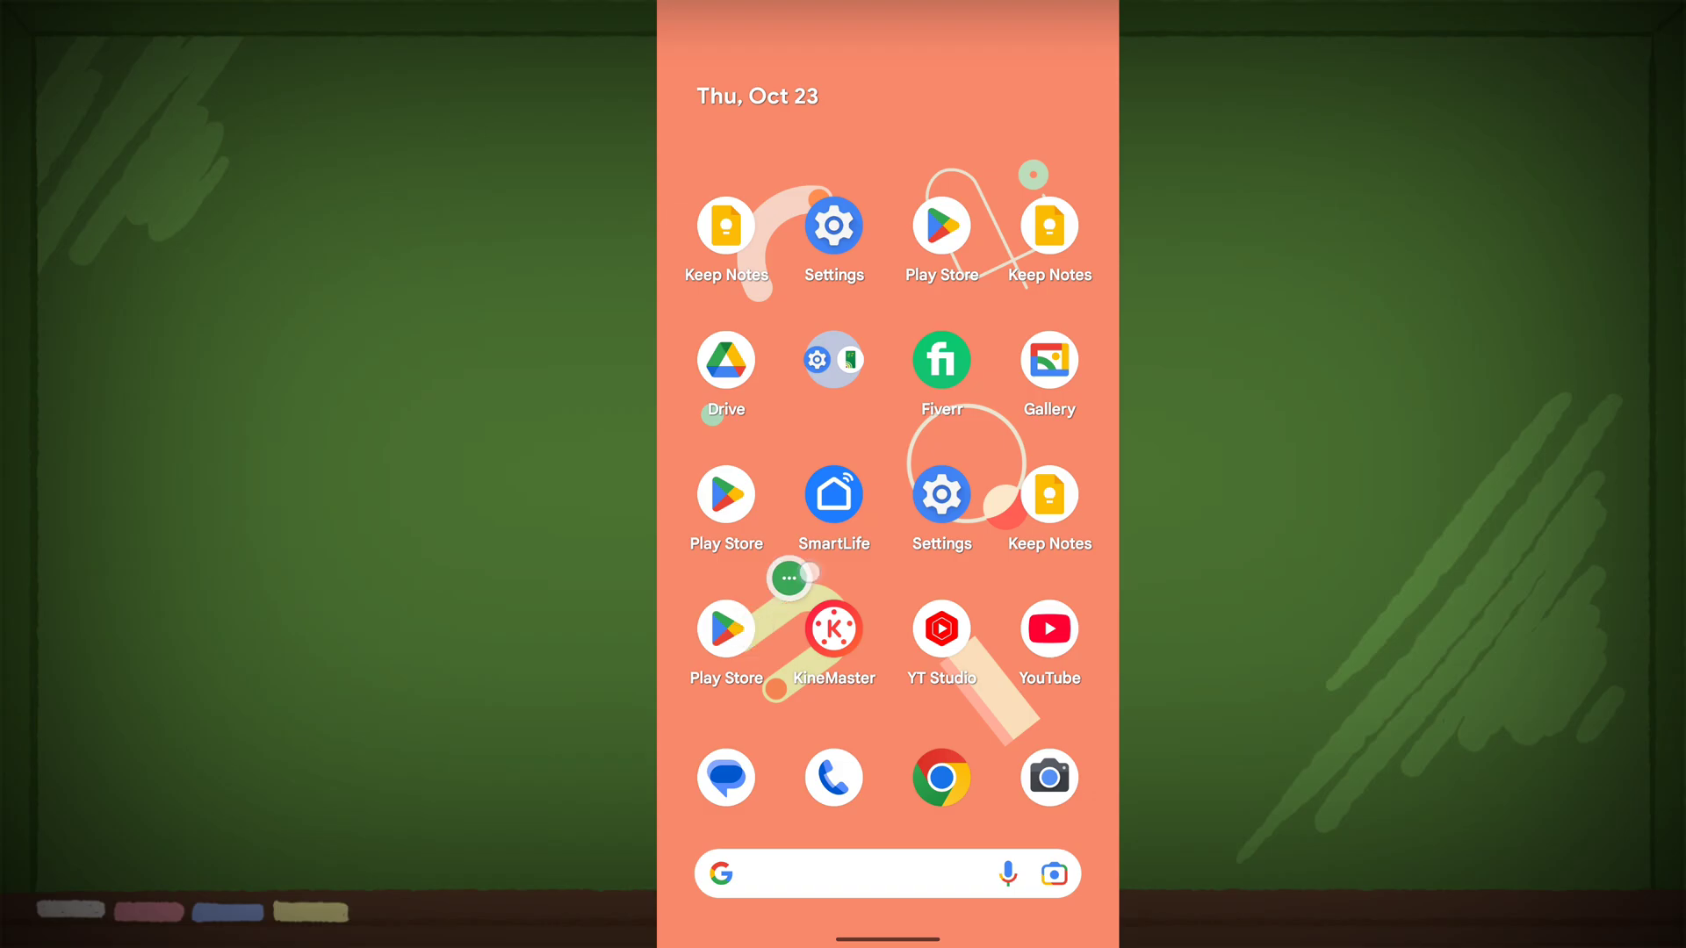
- Search 'instagram' in the Play Store and uninstall Instagram from its app page
left_click(725, 630)
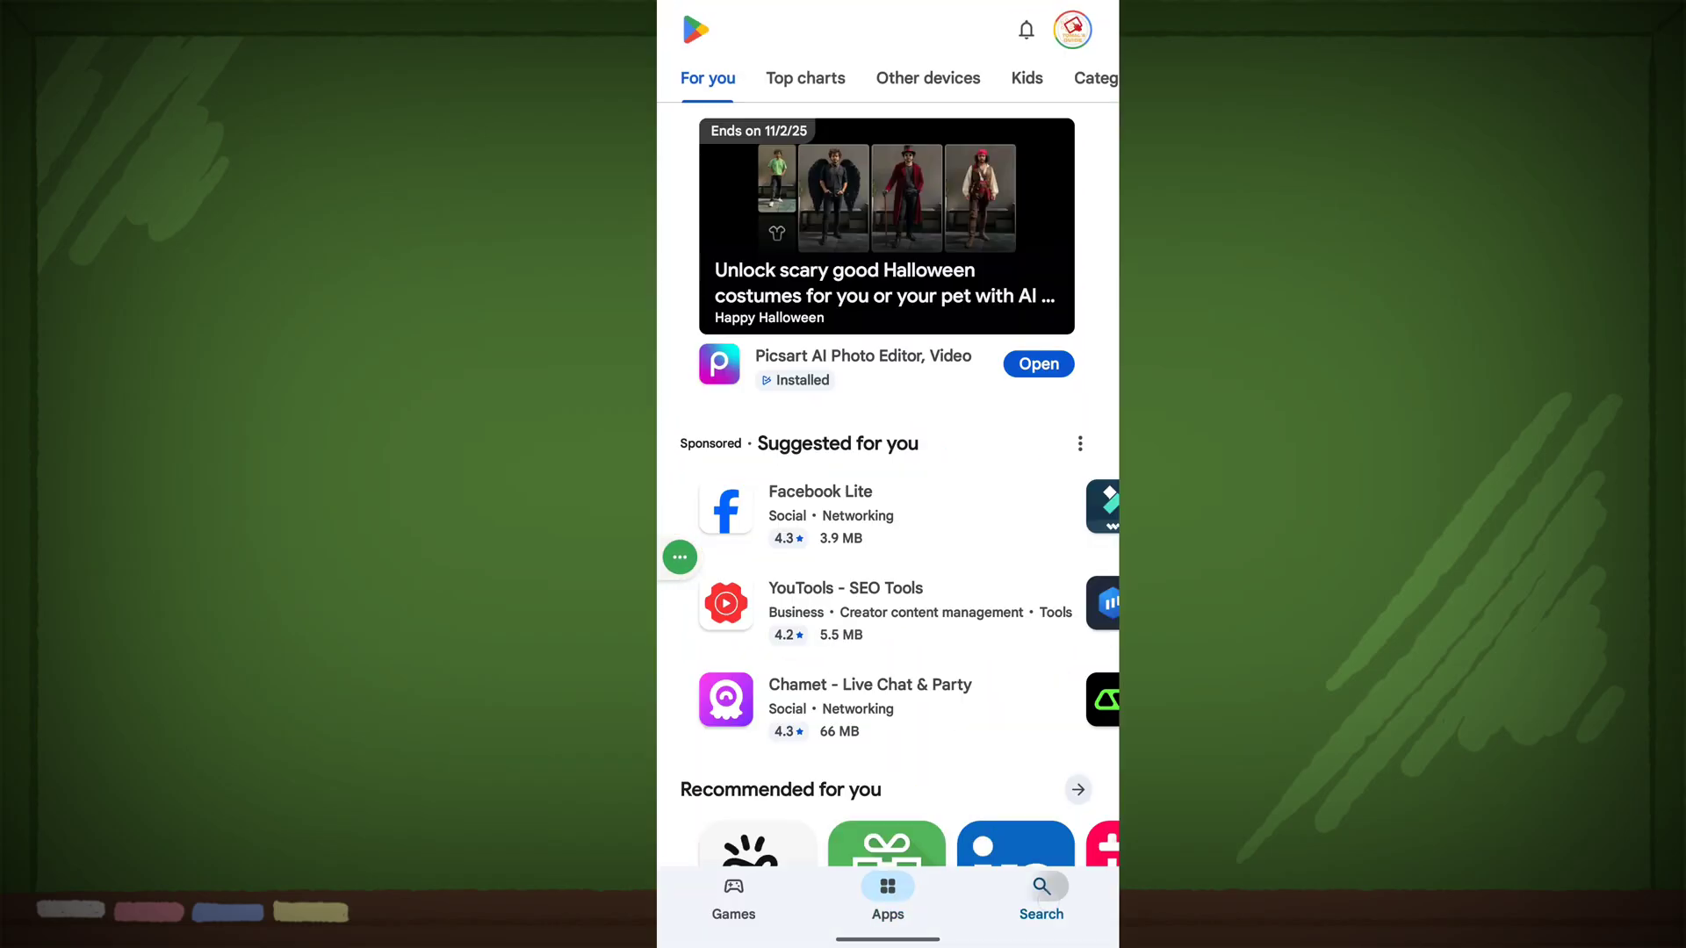
left_click(1042, 893)
left_click(866, 27)
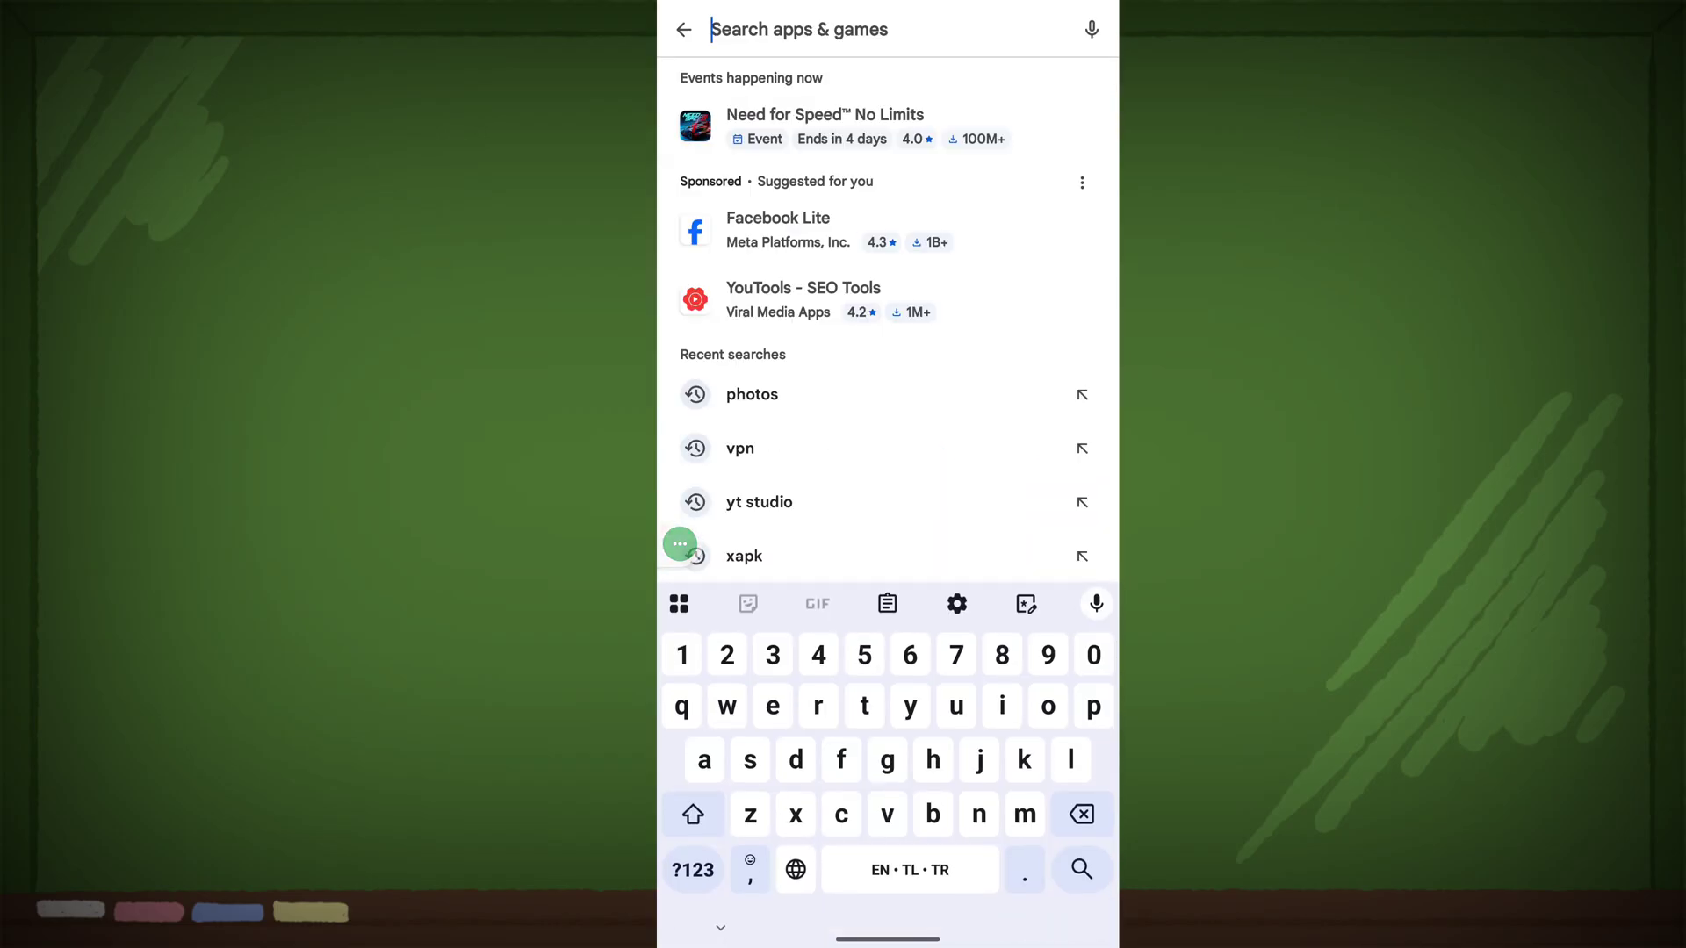
type("in")
left_click(764, 82)
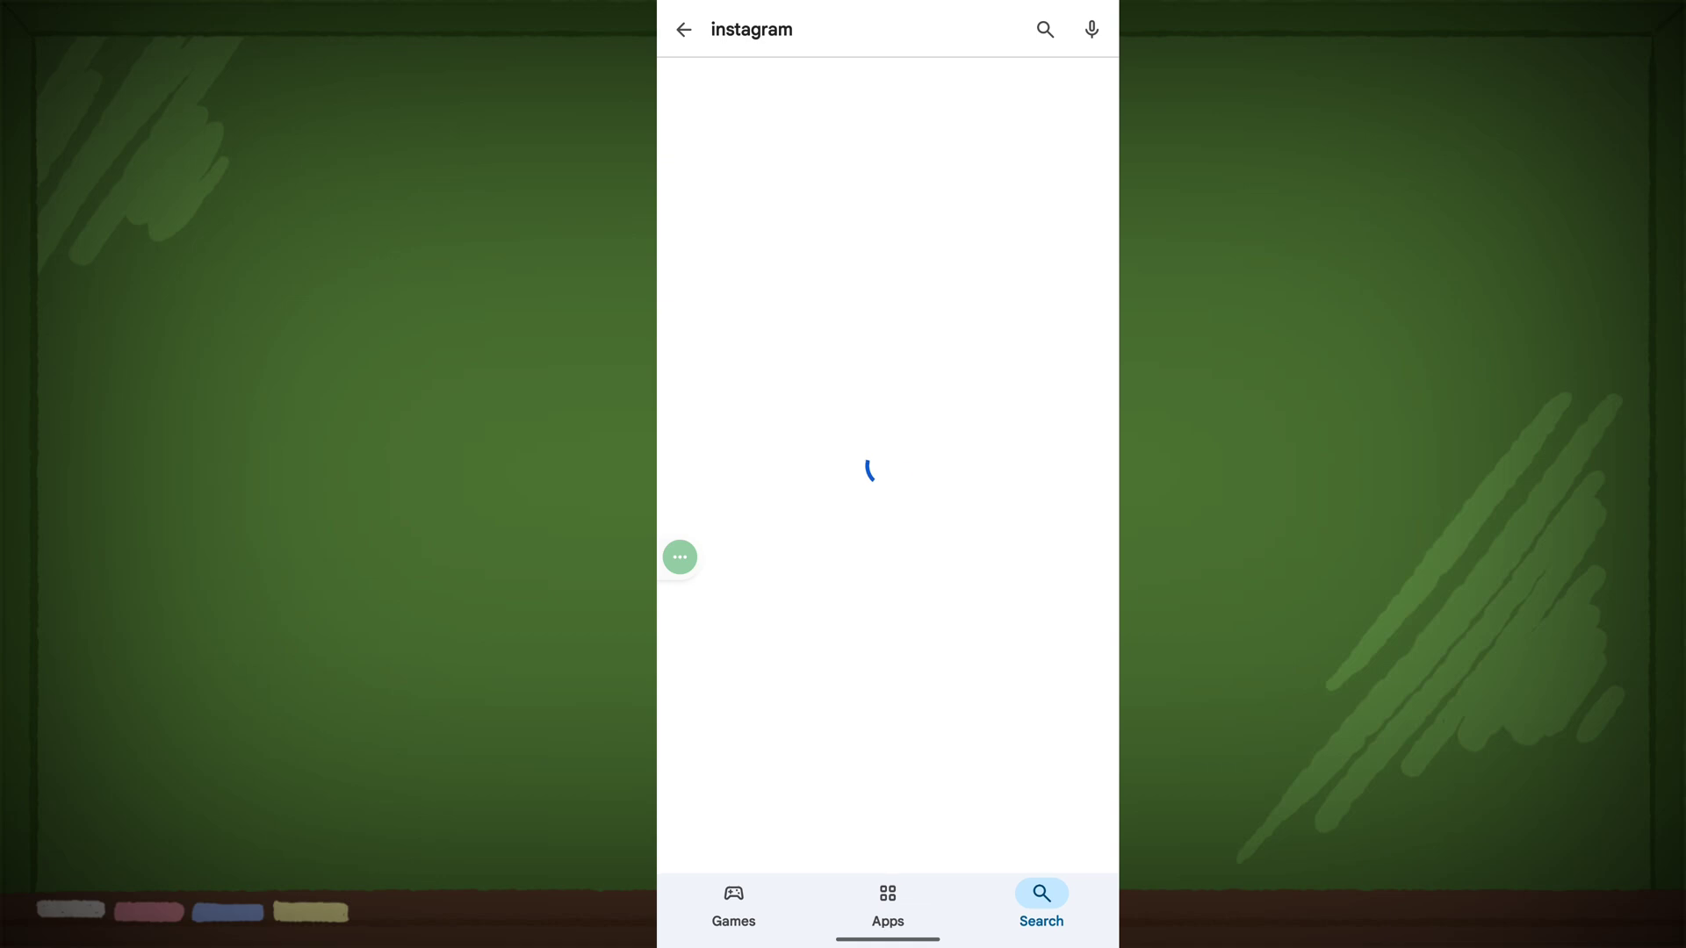
left_click(781, 178)
left_click(1035, 489)
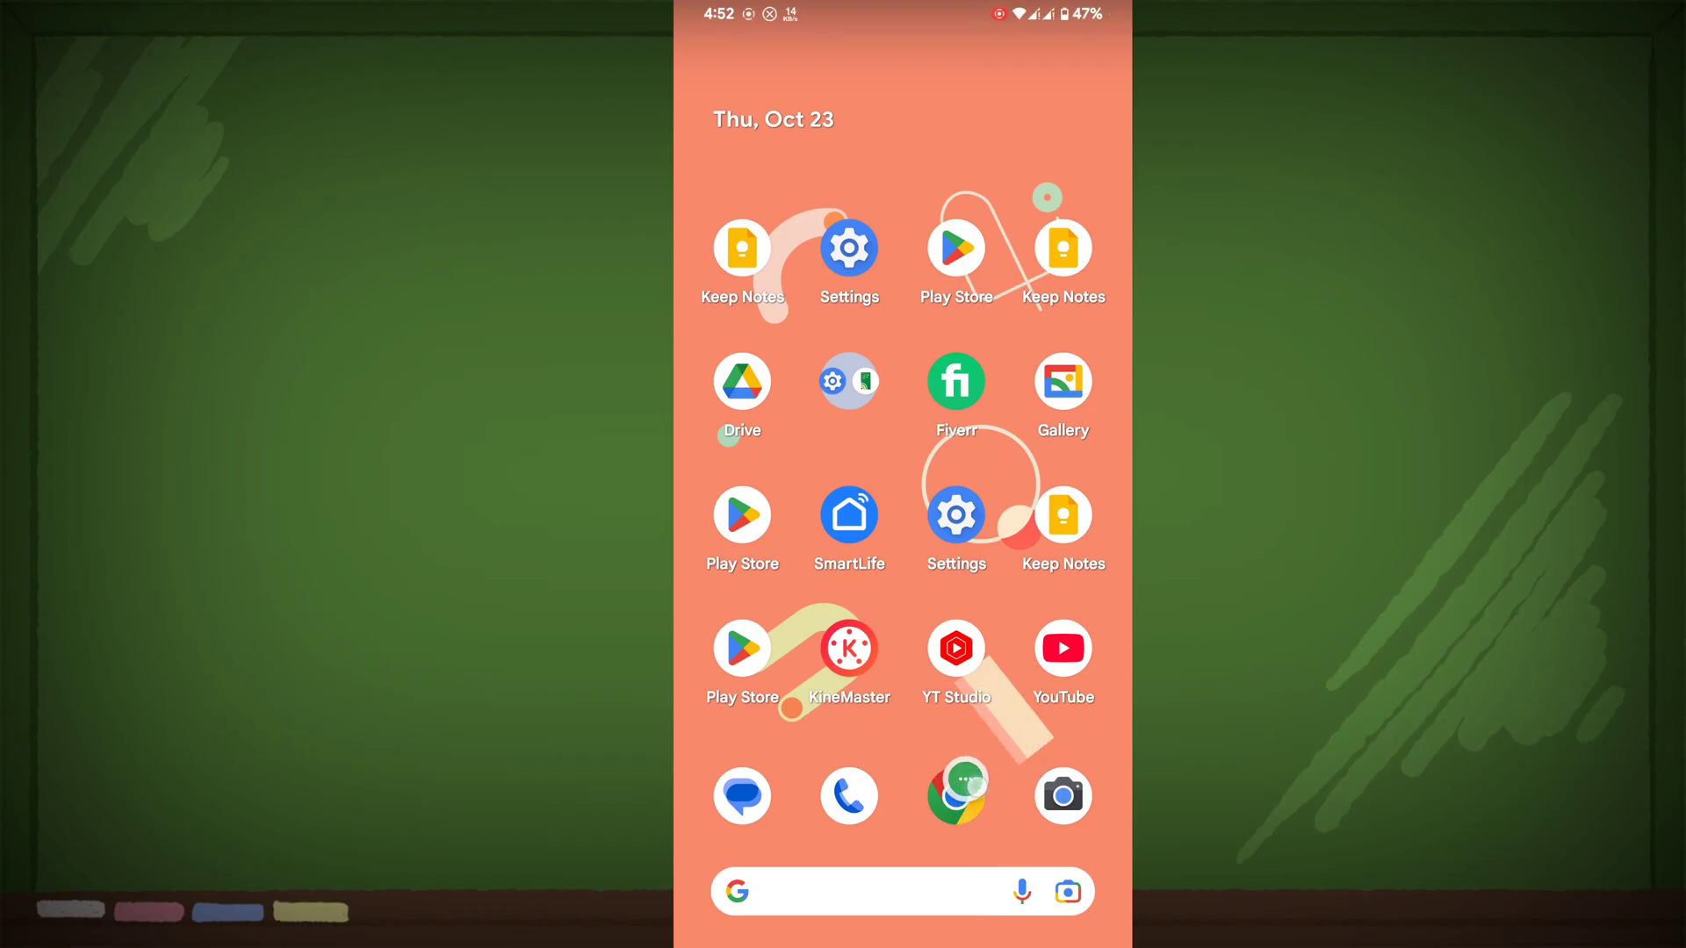
- Search Chrome for 'instagram old version apksfree' and open the androidapks.com old-versions result
left_click_drag(1083, 727, 987, 737)
left_click(956, 796)
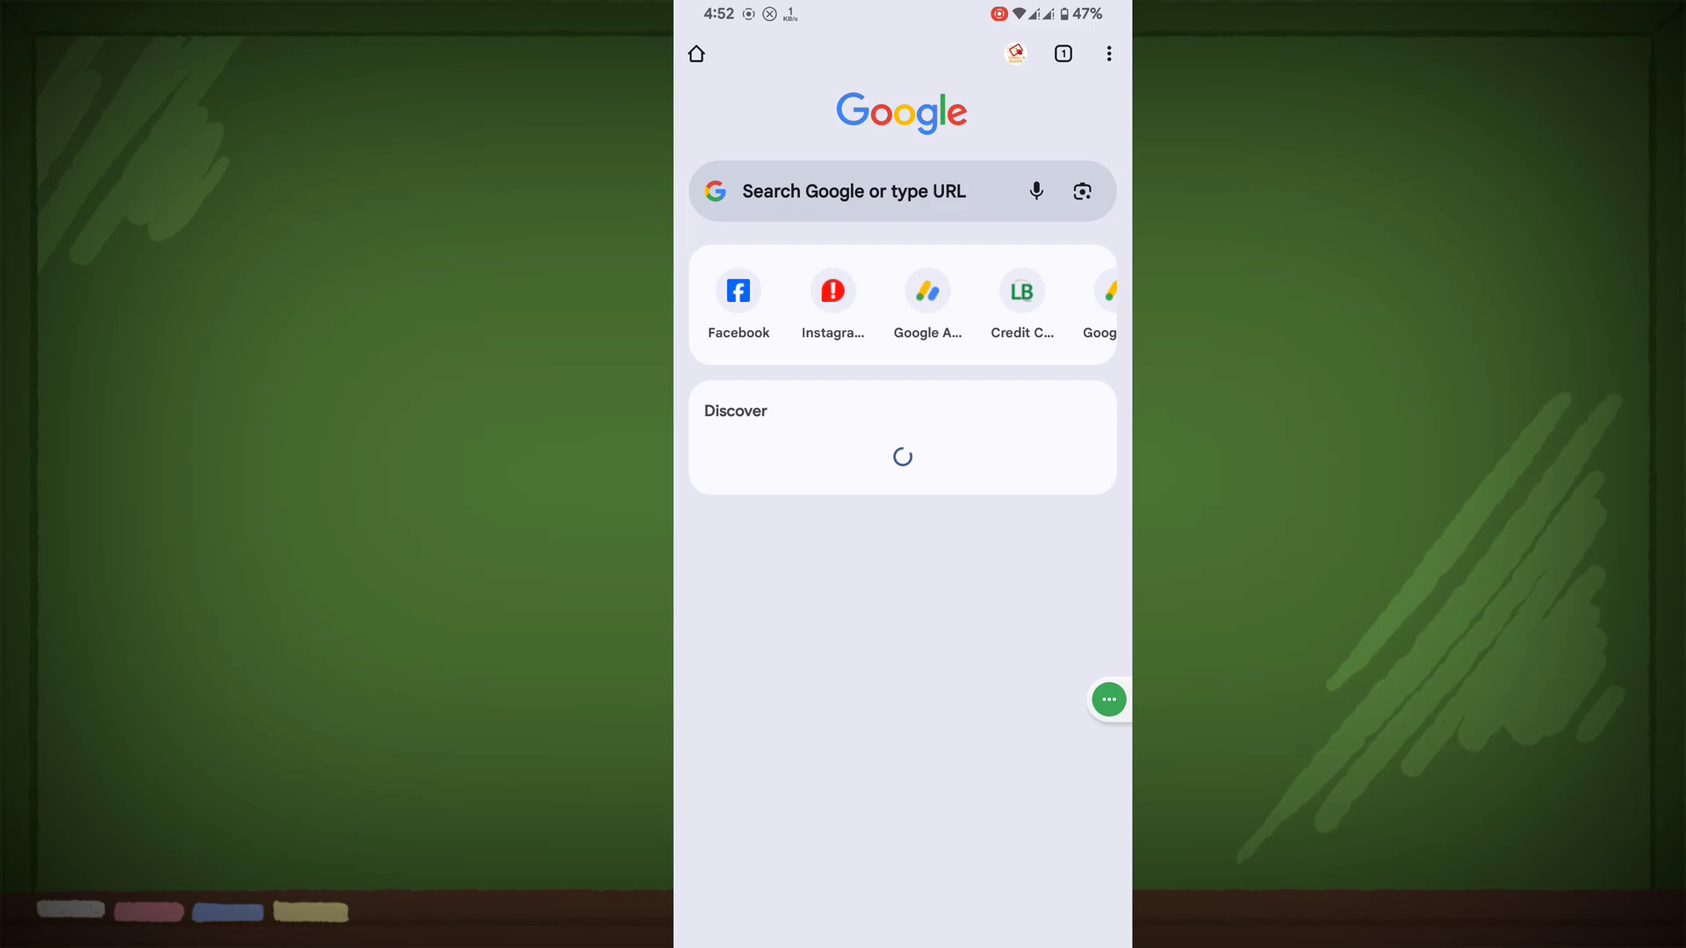
left_click(881, 188)
type("i")
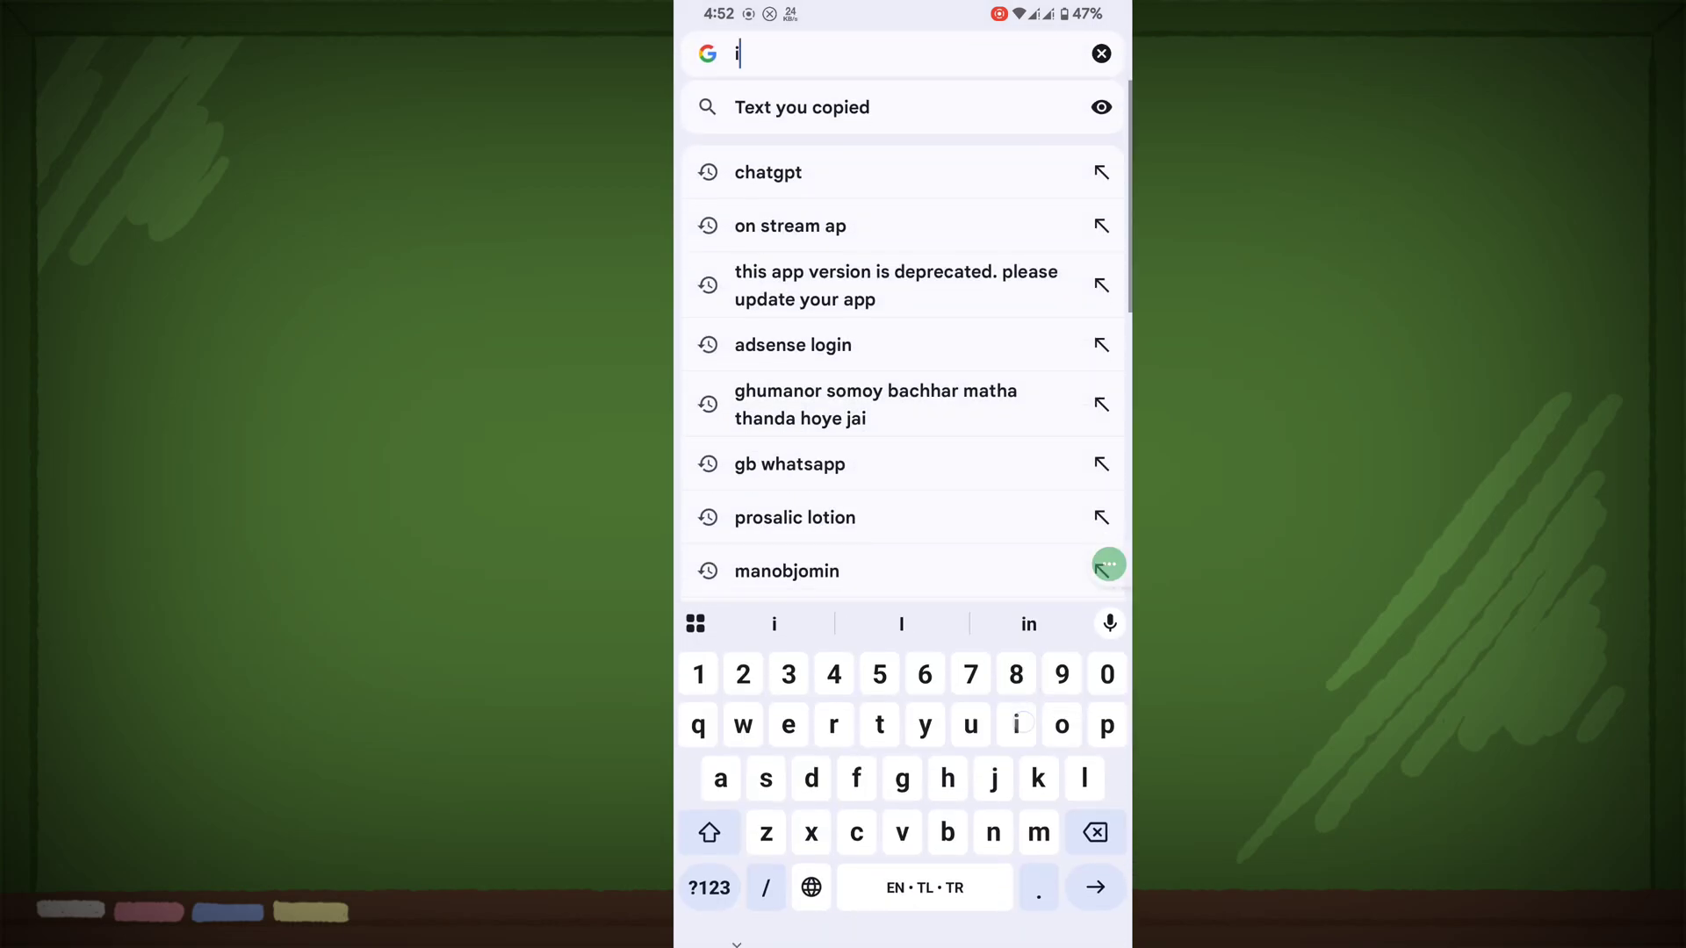
type("n")
left_click(1002, 110)
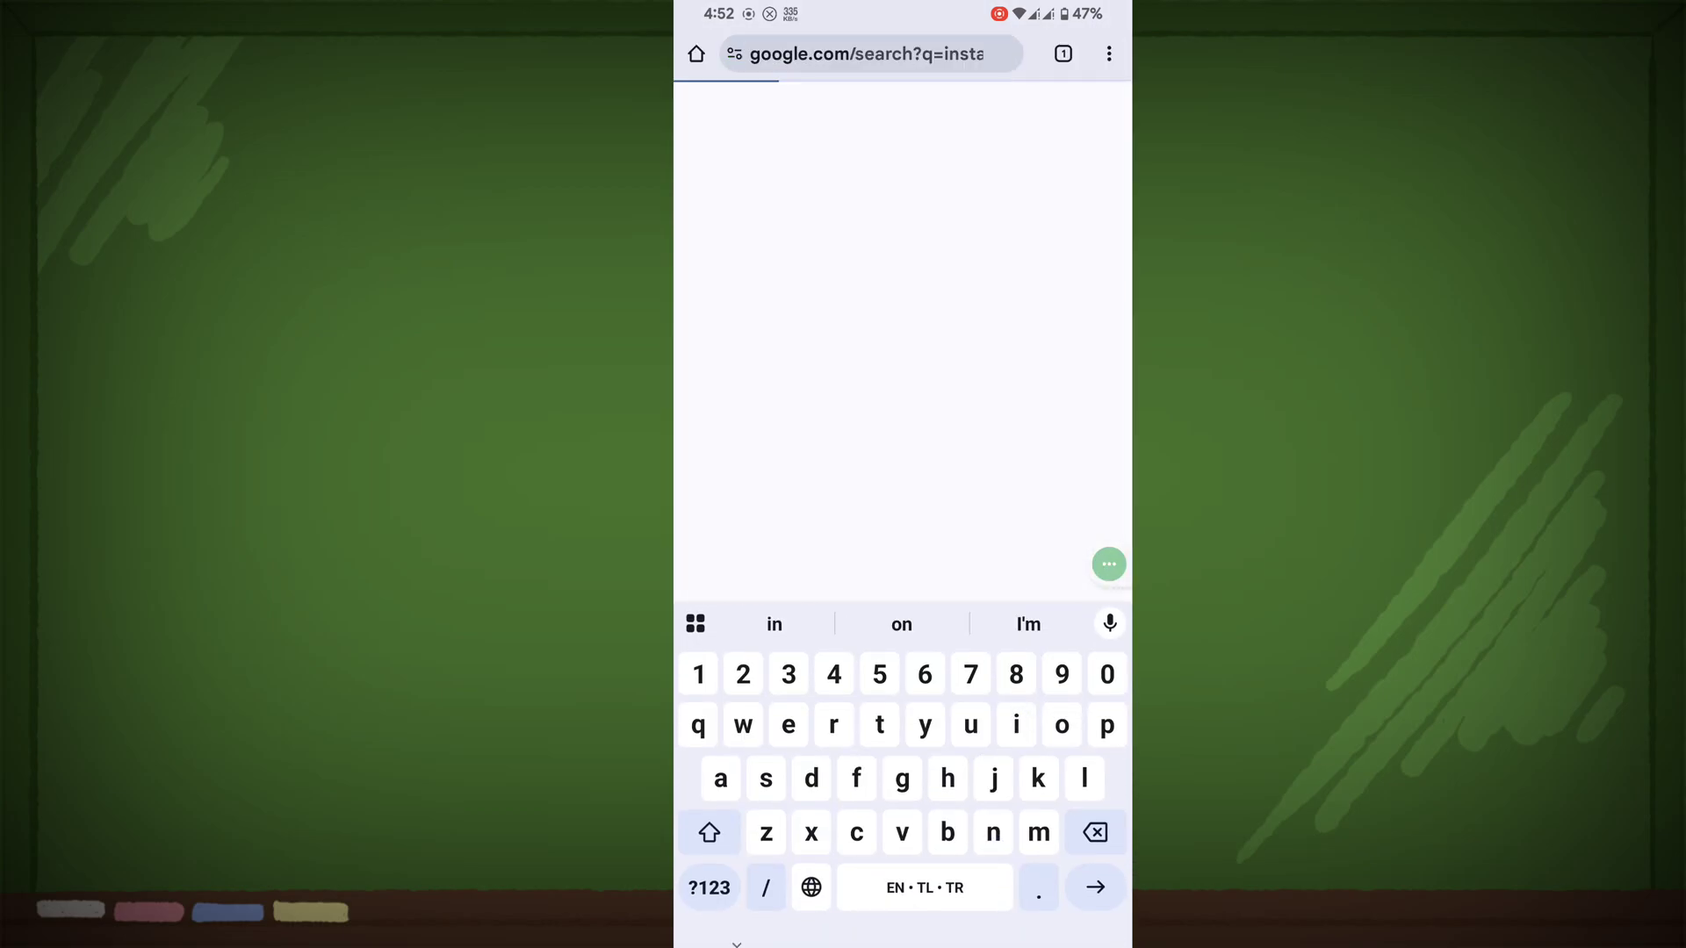
left_click_drag(1108, 564, 933, 578)
left_click(856, 640)
scroll(989, 538, "down", 10)
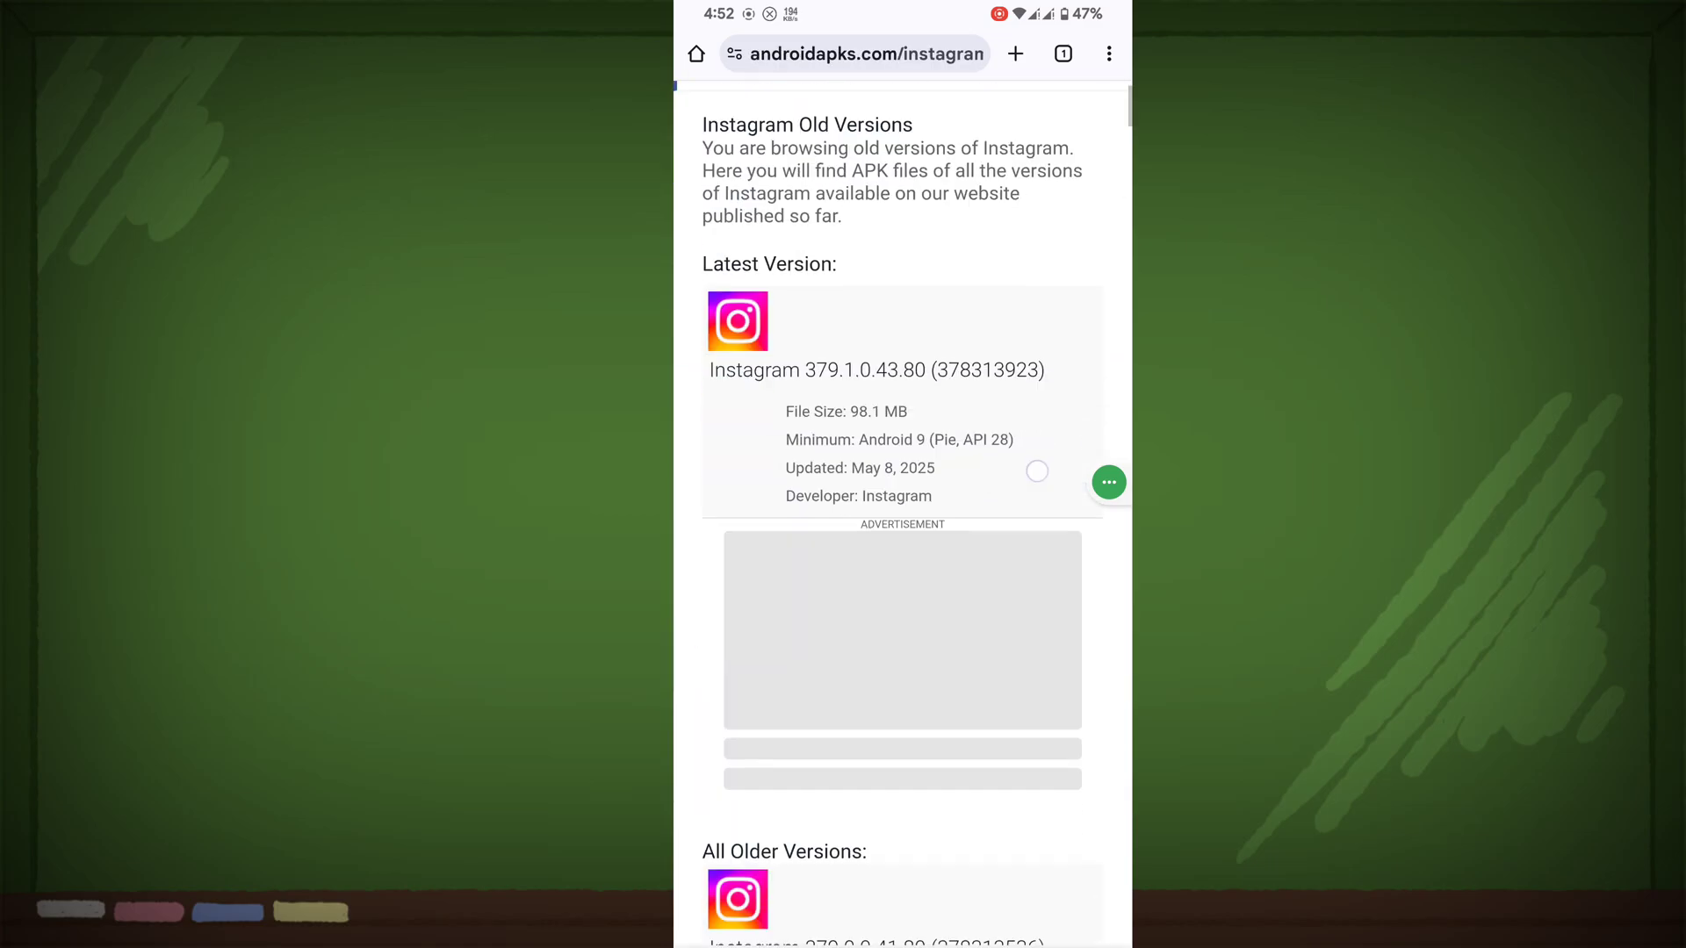
scroll(974, 724, "down", 5)
scroll(973, 724, "up", 1)
- Download the Instagram 377.0.0.40.63 APK, accepting the harmful-file warning
left_click_drag(1109, 483, 1044, 459)
right_click(978, 519)
left_click_drag(1104, 445, 863, 345)
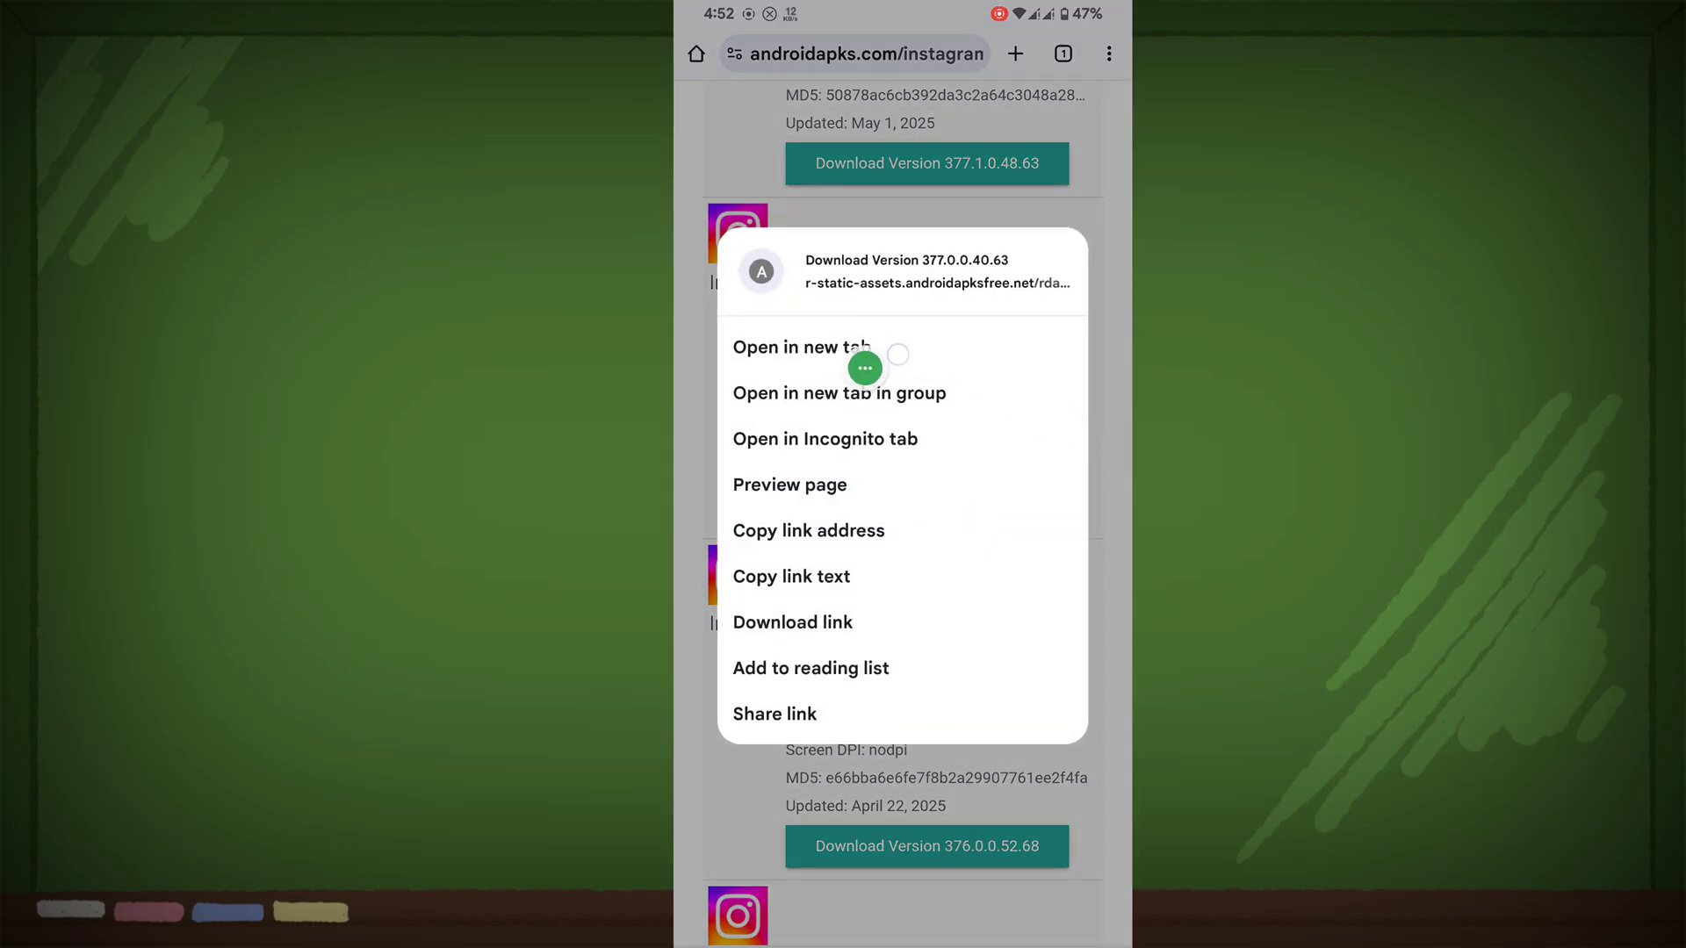
left_click(899, 346)
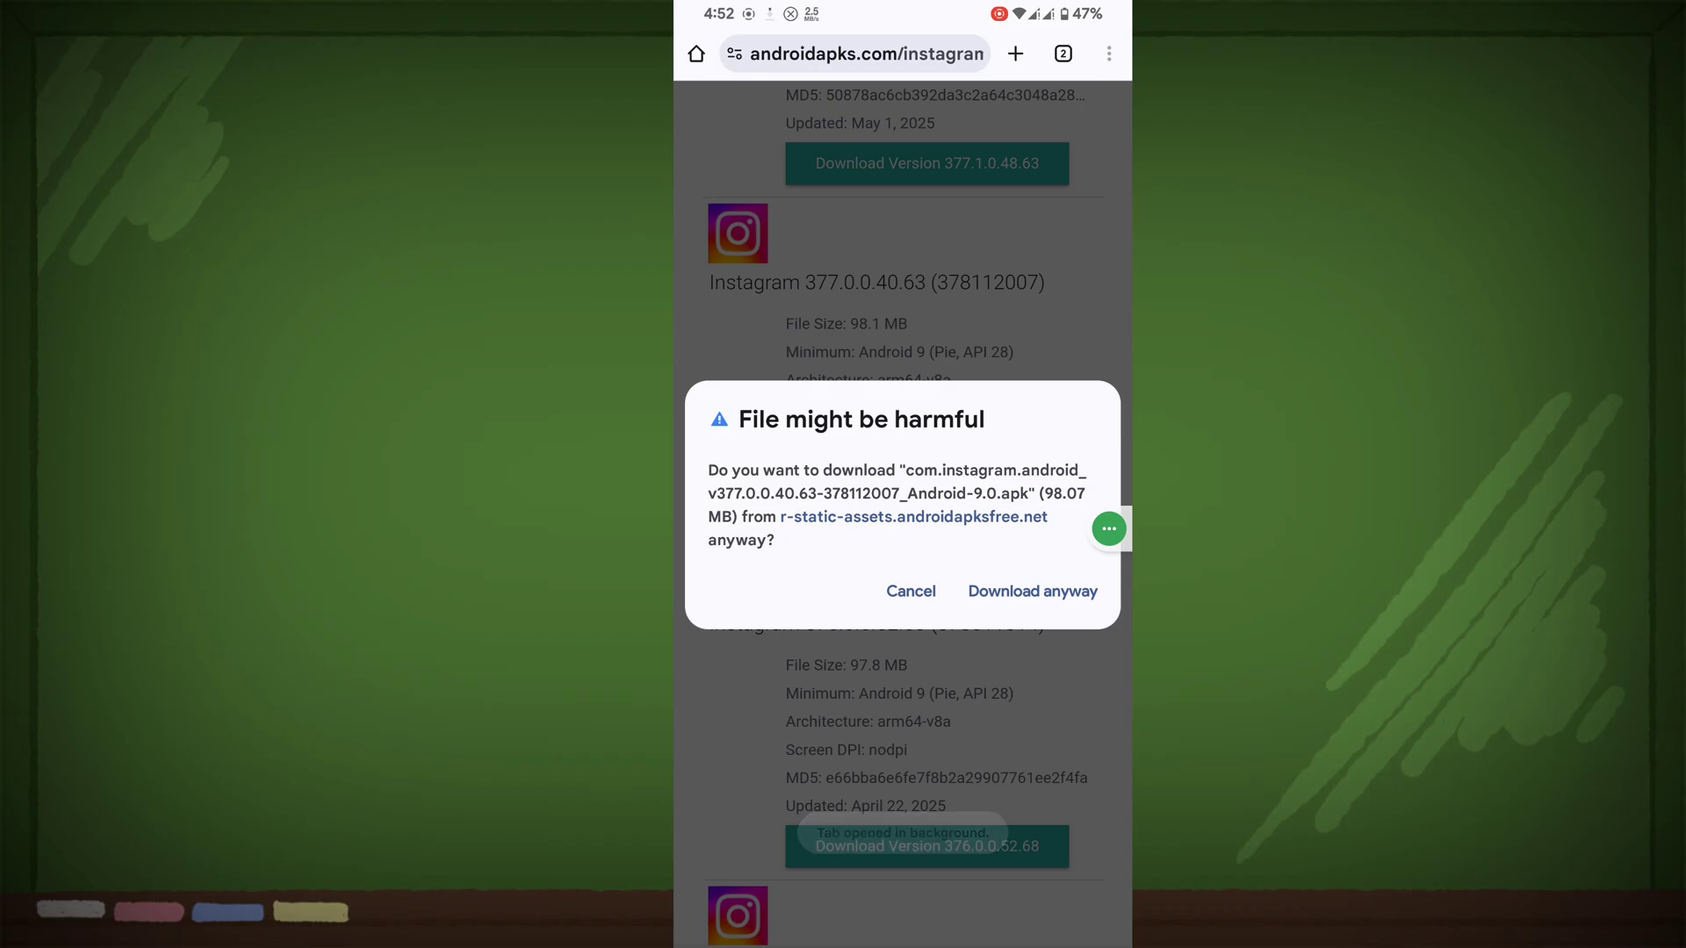
left_click(1032, 590)
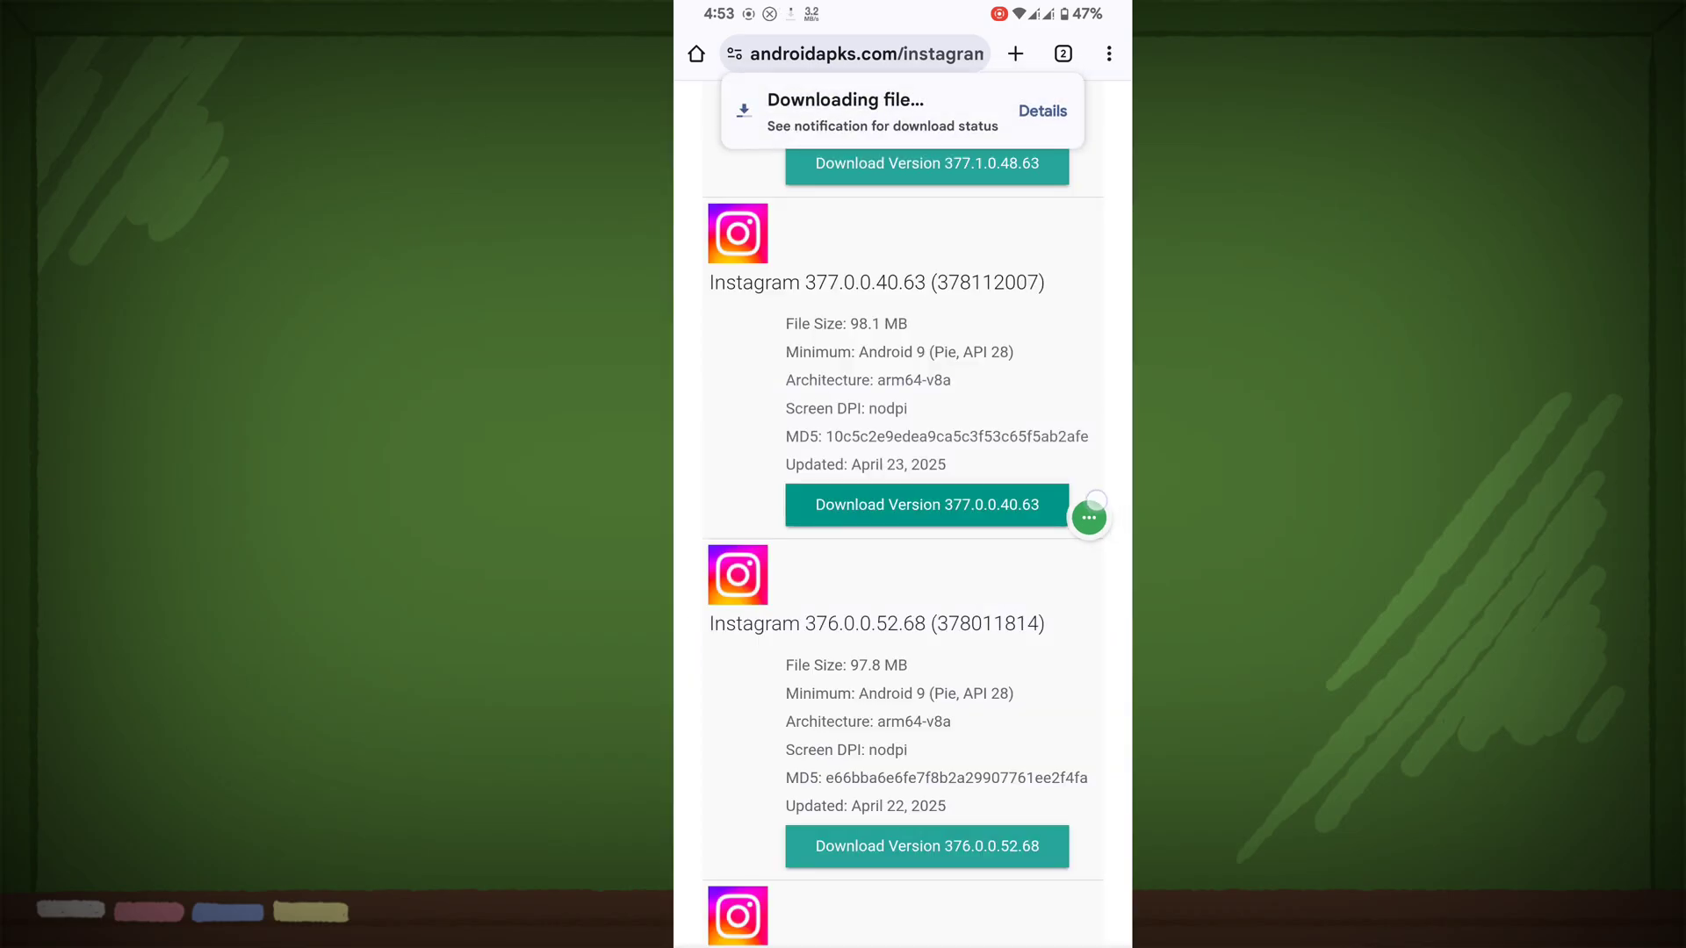
left_click_drag(1095, 526, 1058, 197)
- Install the downloaded Instagram 377 APK from Chrome Downloads and launch it
left_click(1043, 111)
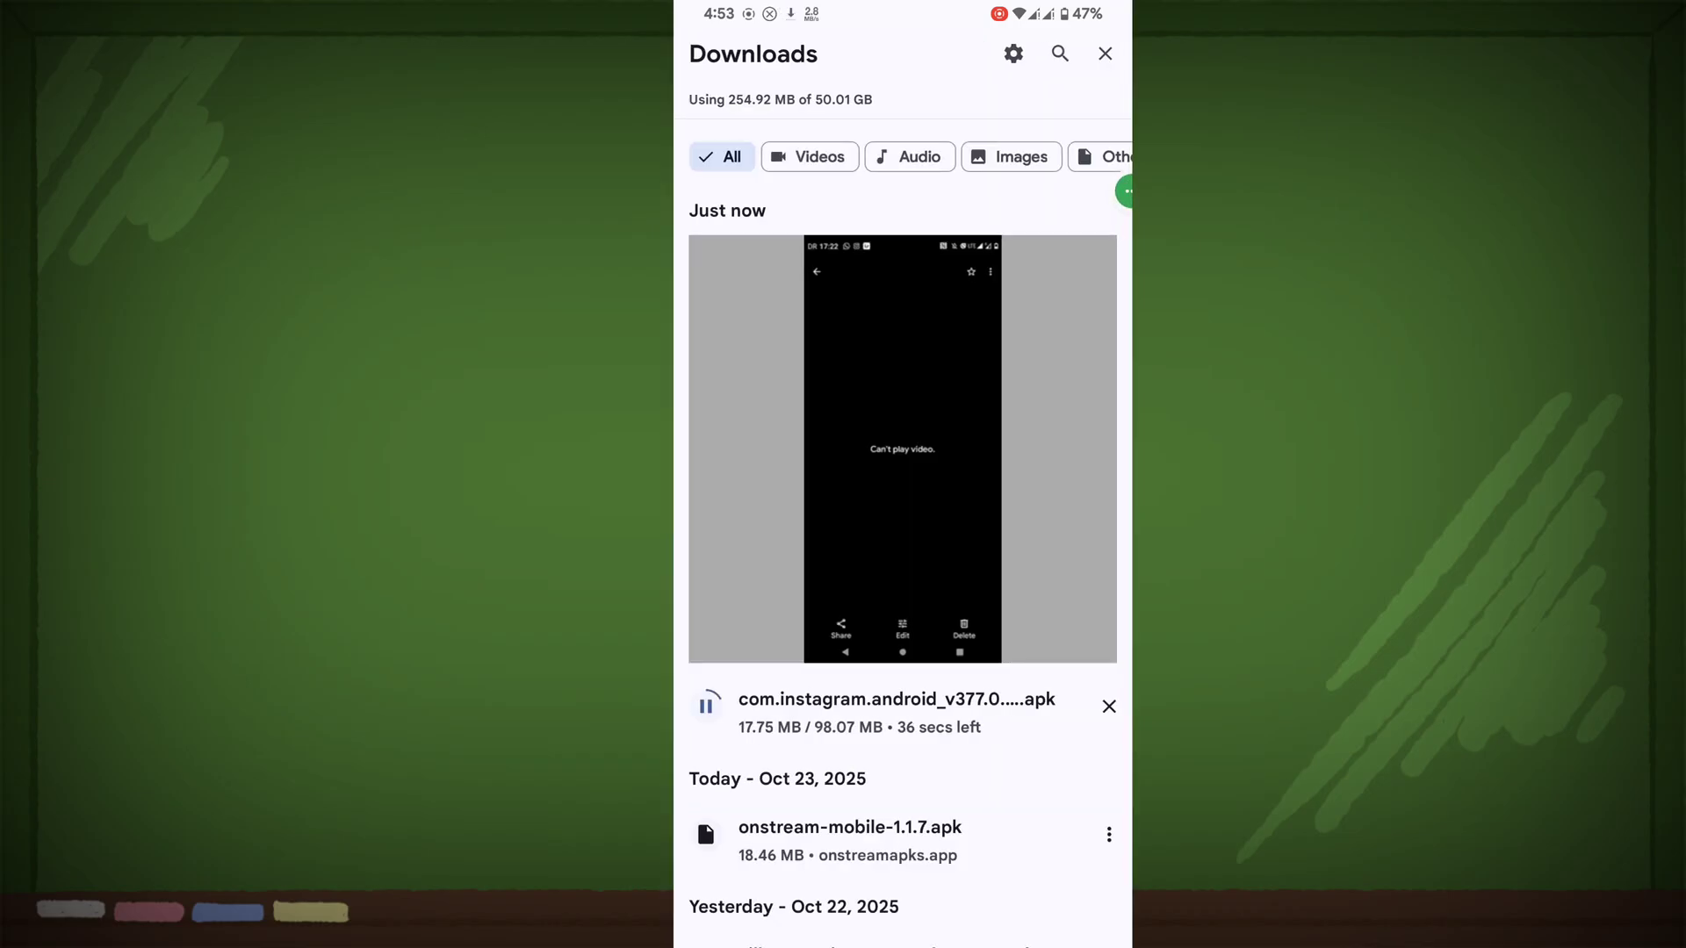
scroll(904, 527, "down", 3)
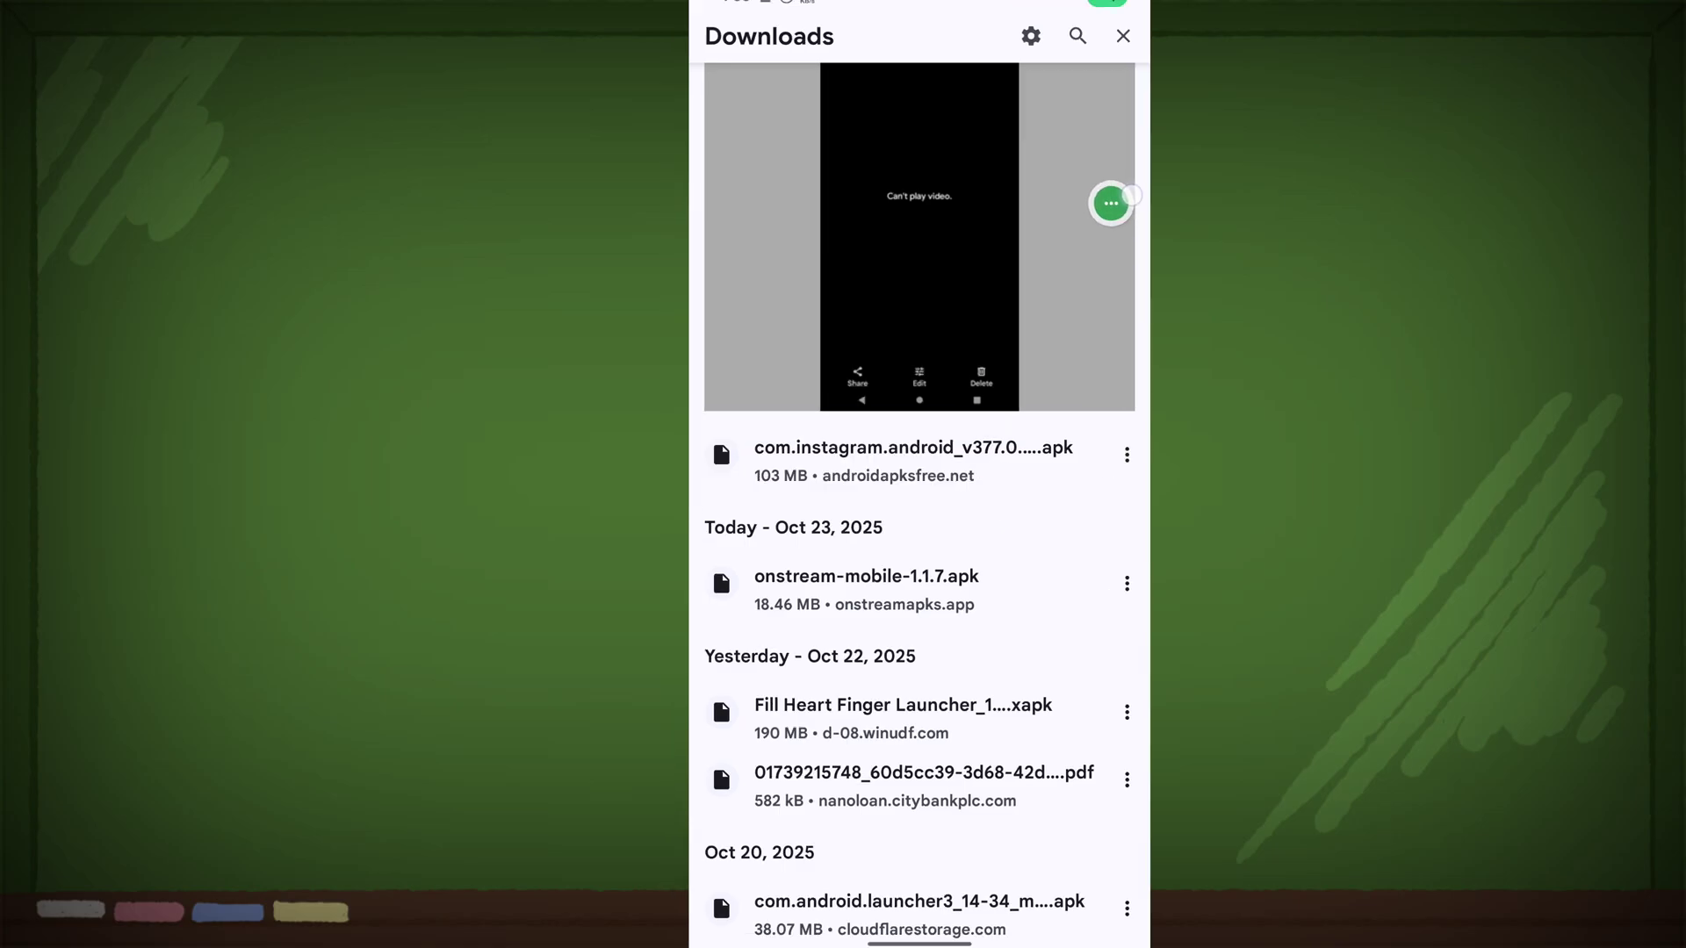
left_click_drag(1110, 202, 1011, 390)
left_click(965, 454)
left_click_drag(1089, 508, 1129, 474)
left_click(1078, 522)
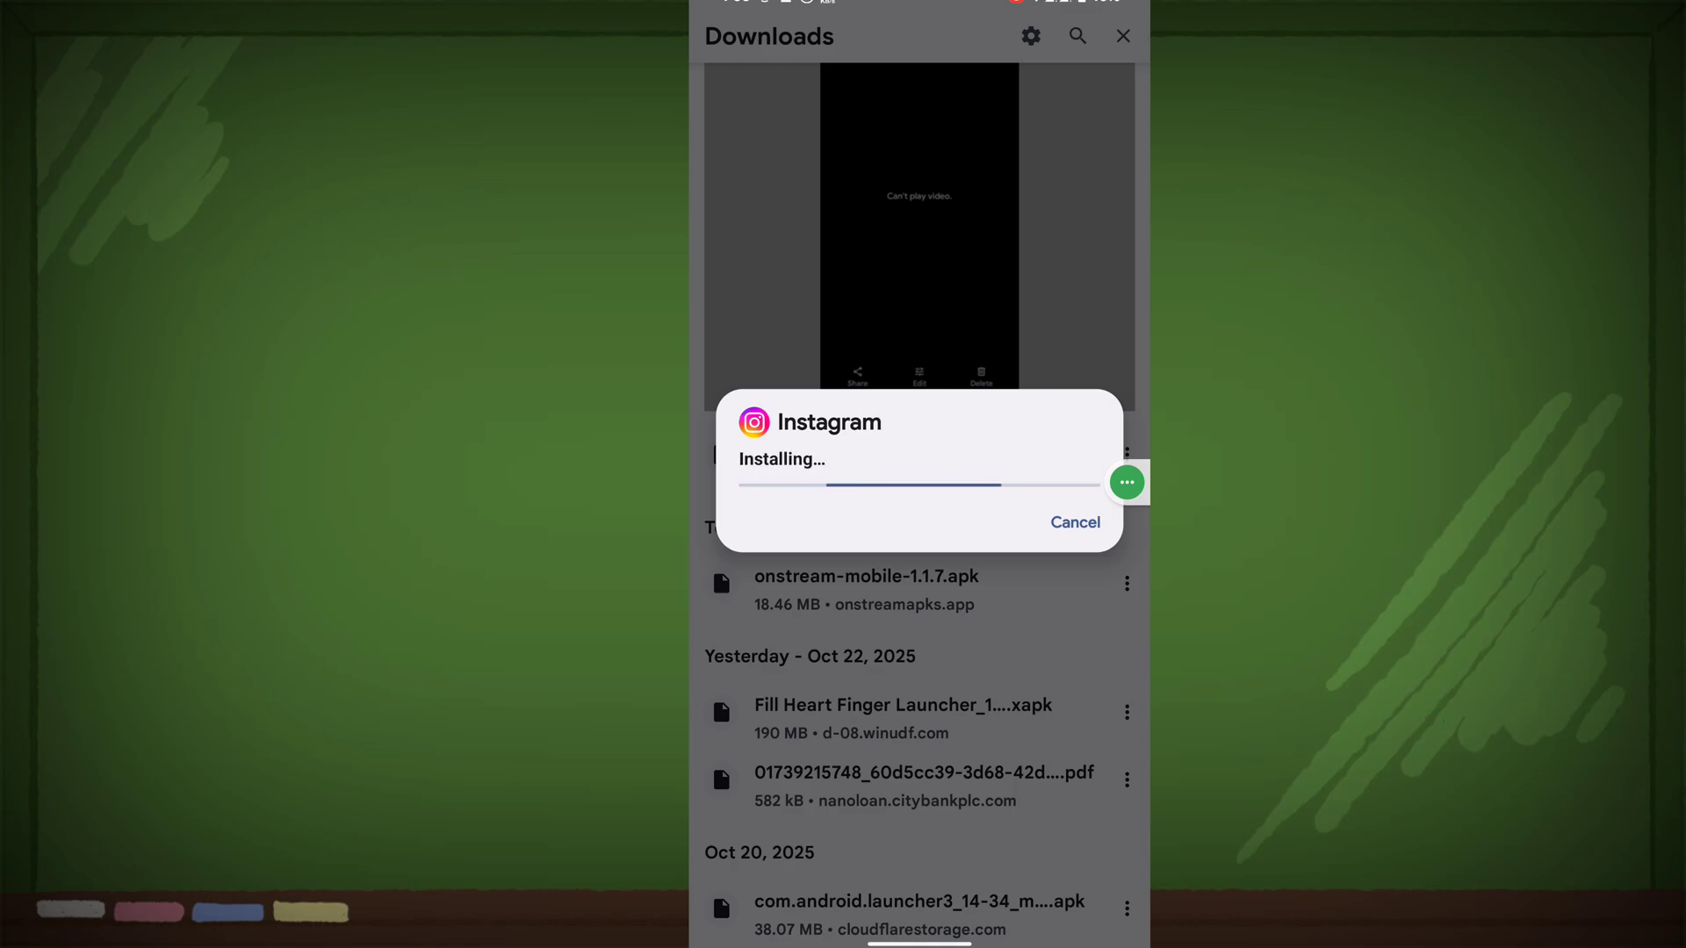
left_click_drag(1127, 482, 1129, 446)
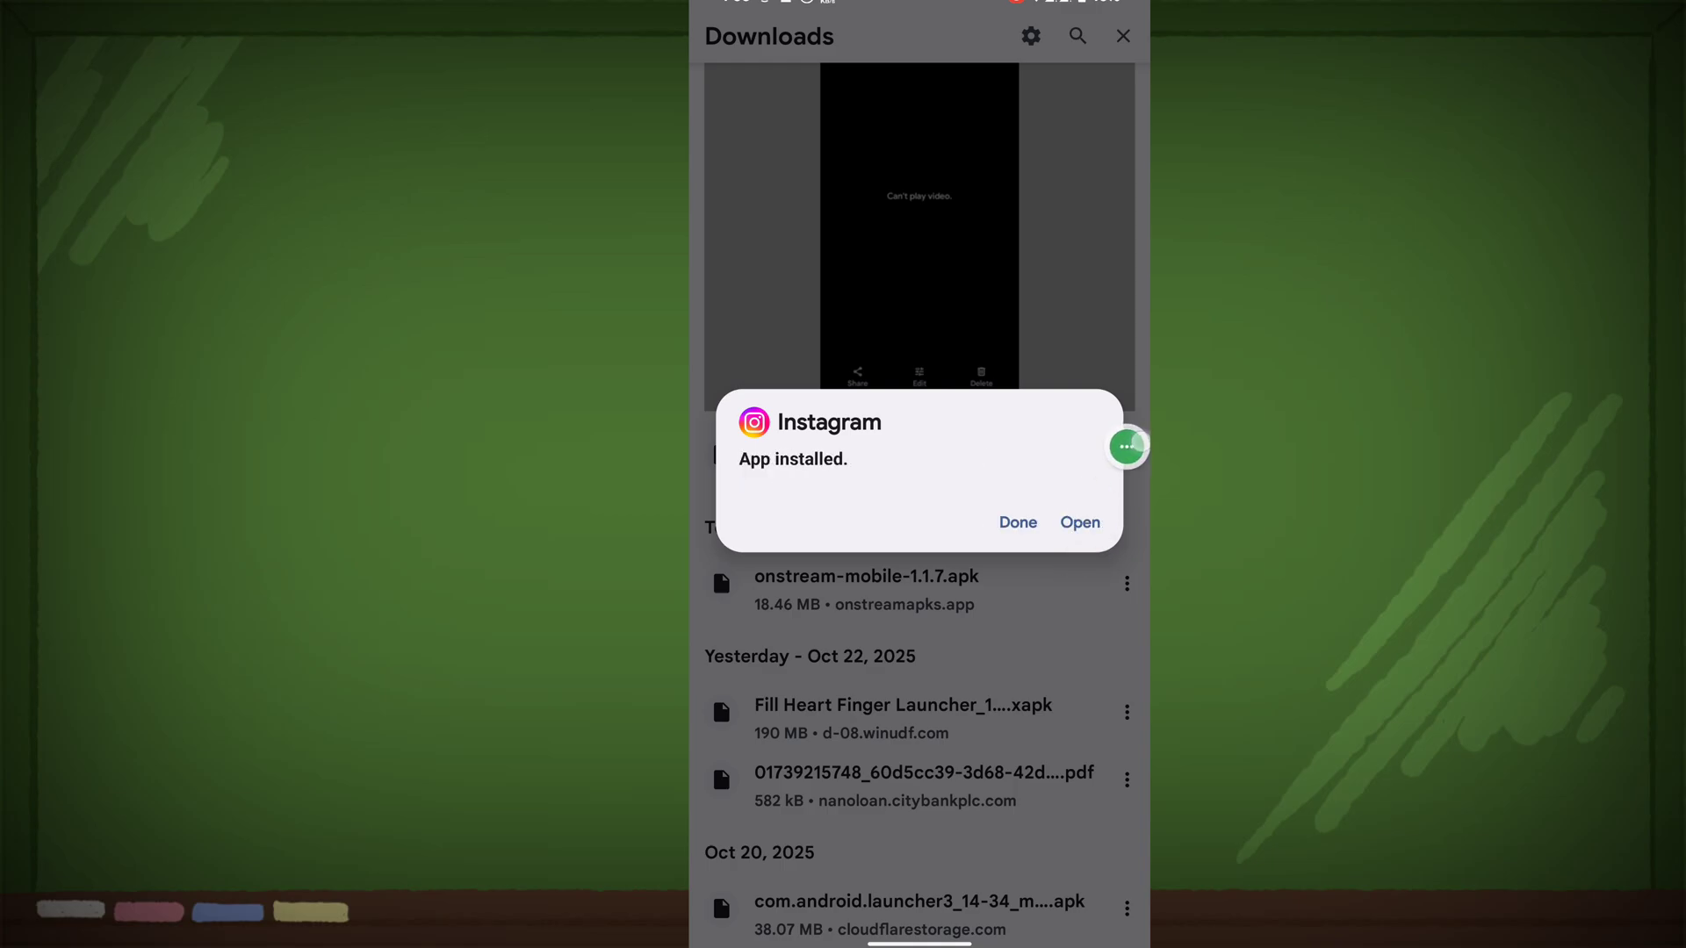
left_click(1083, 524)
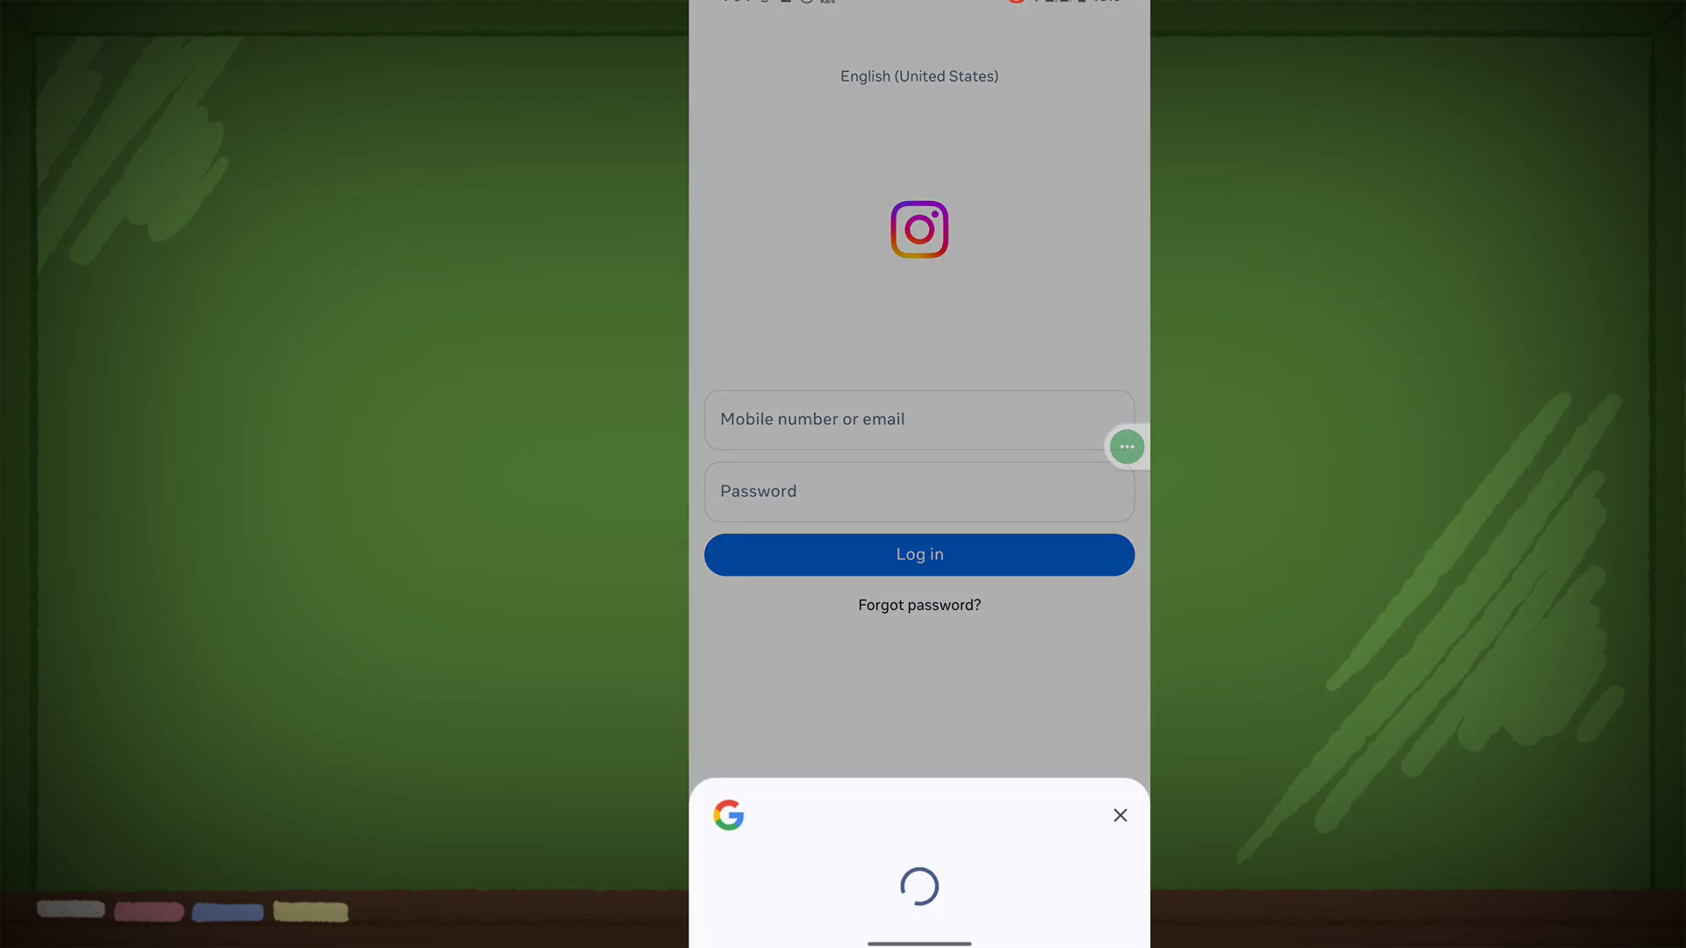
- Sign into Instagram with the offered Google account, then return home
left_click(954, 815)
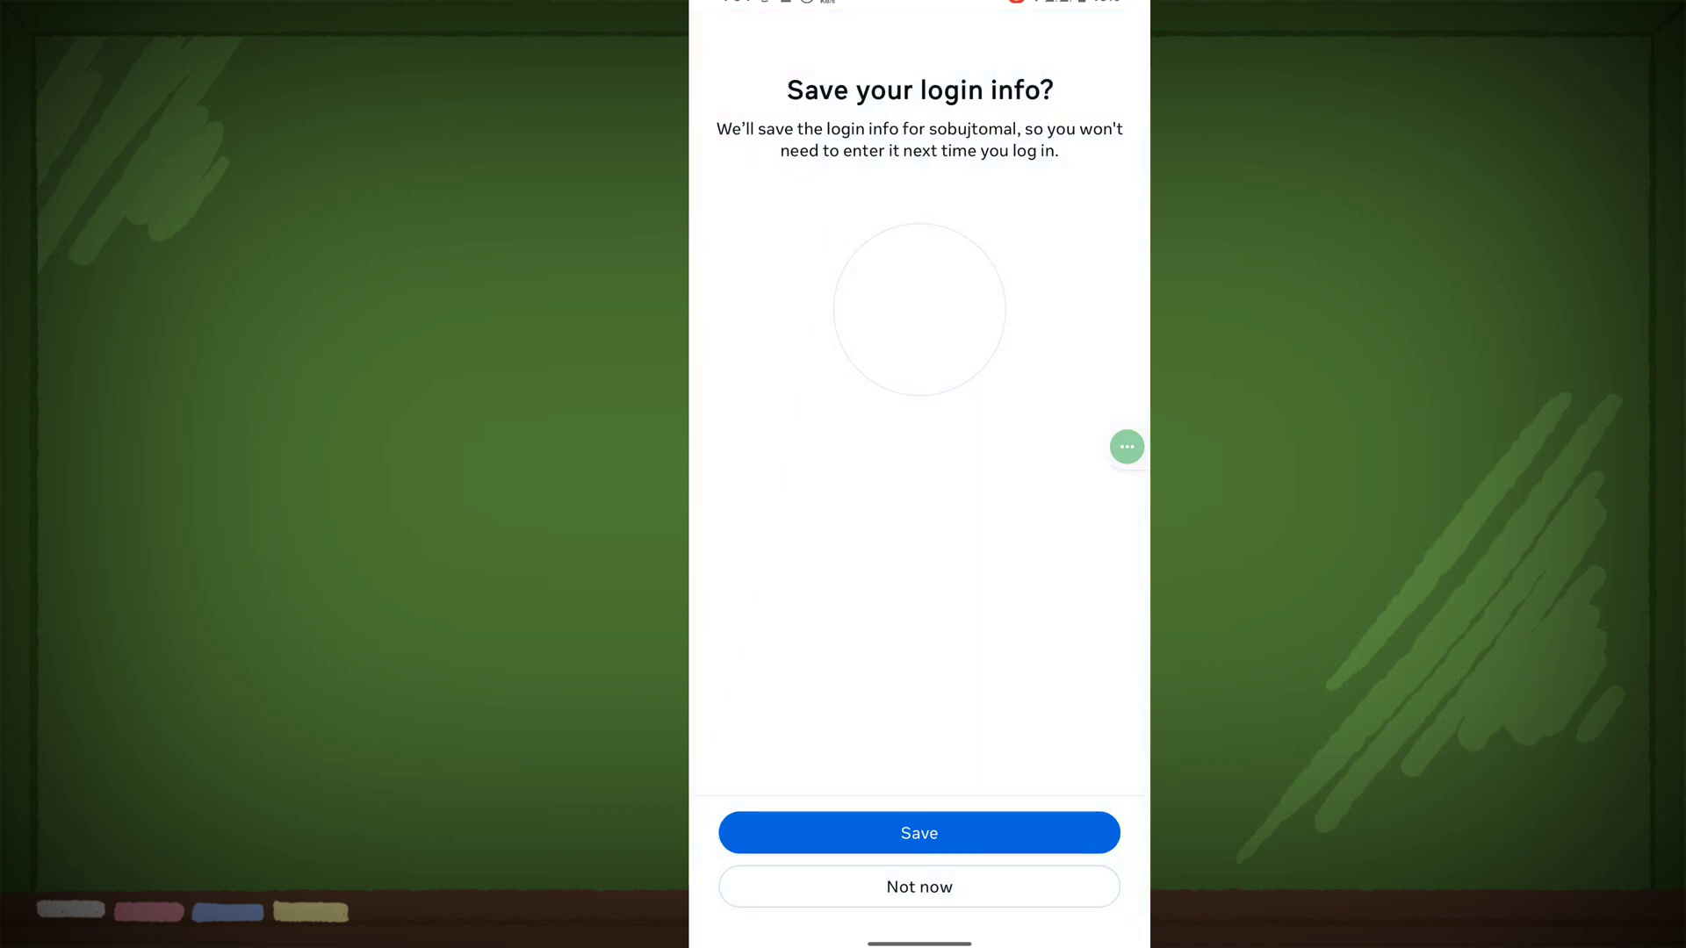
mouse_move(1126, 446)
left_mouse_down()
mouse_move(919, 896)
mouse_move(712, 882)
mouse_move(908, 892)
mouse_move(1127, 750)
left_mouse_up()
left_click_drag(920, 938, 920, 594)
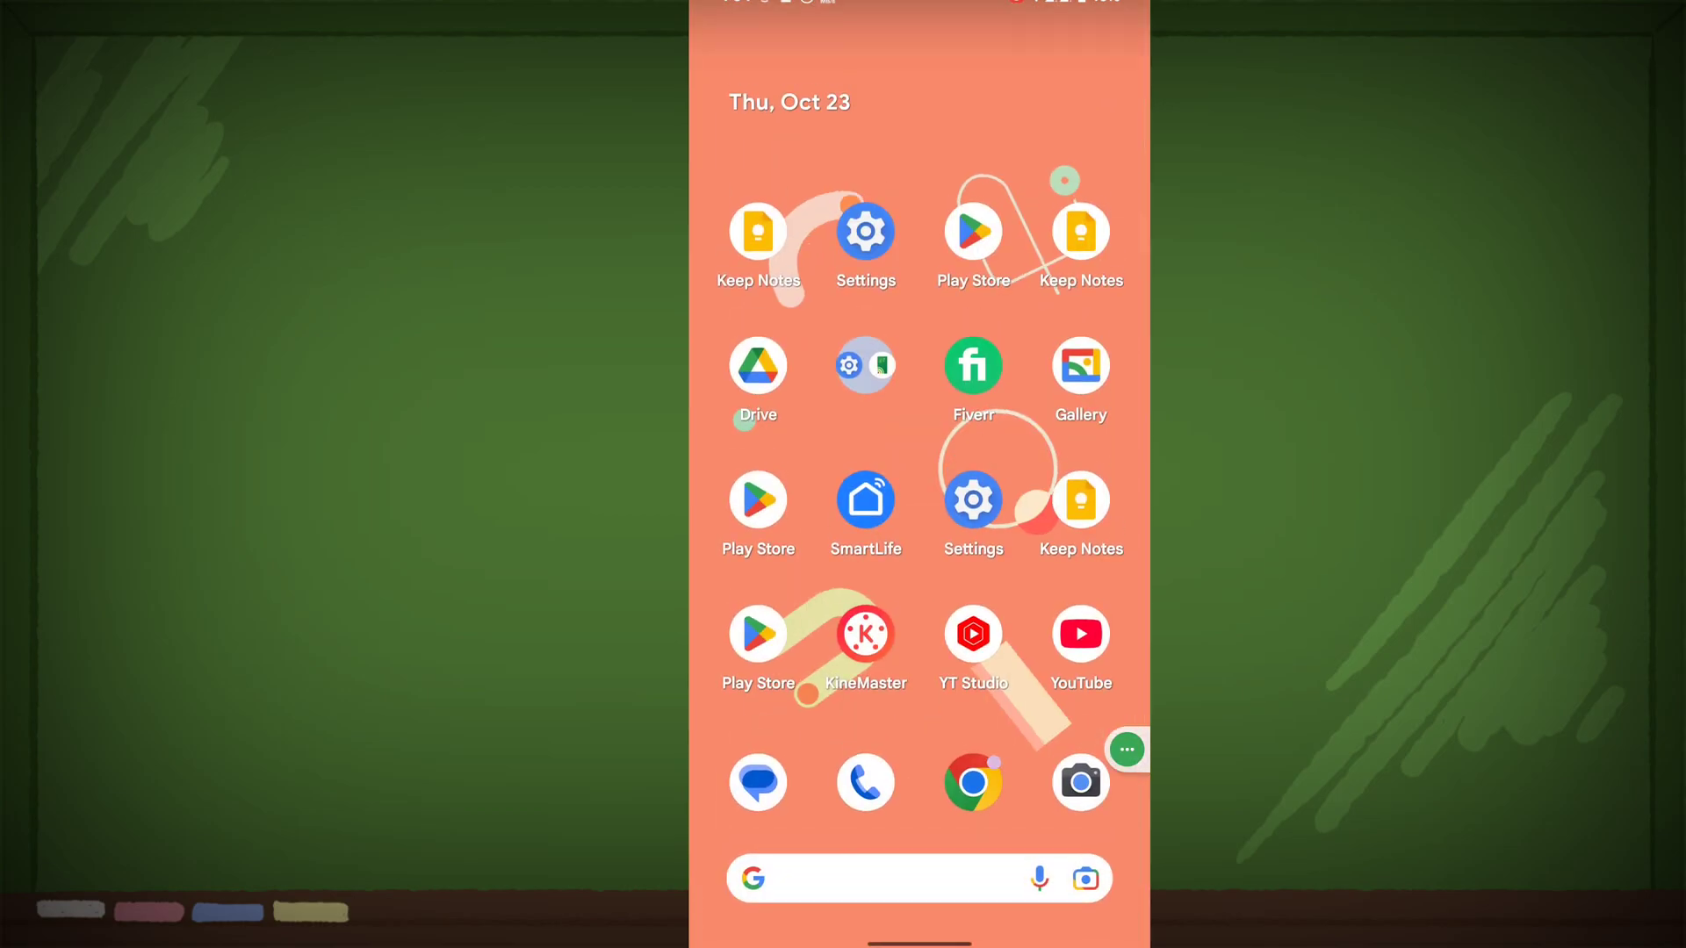